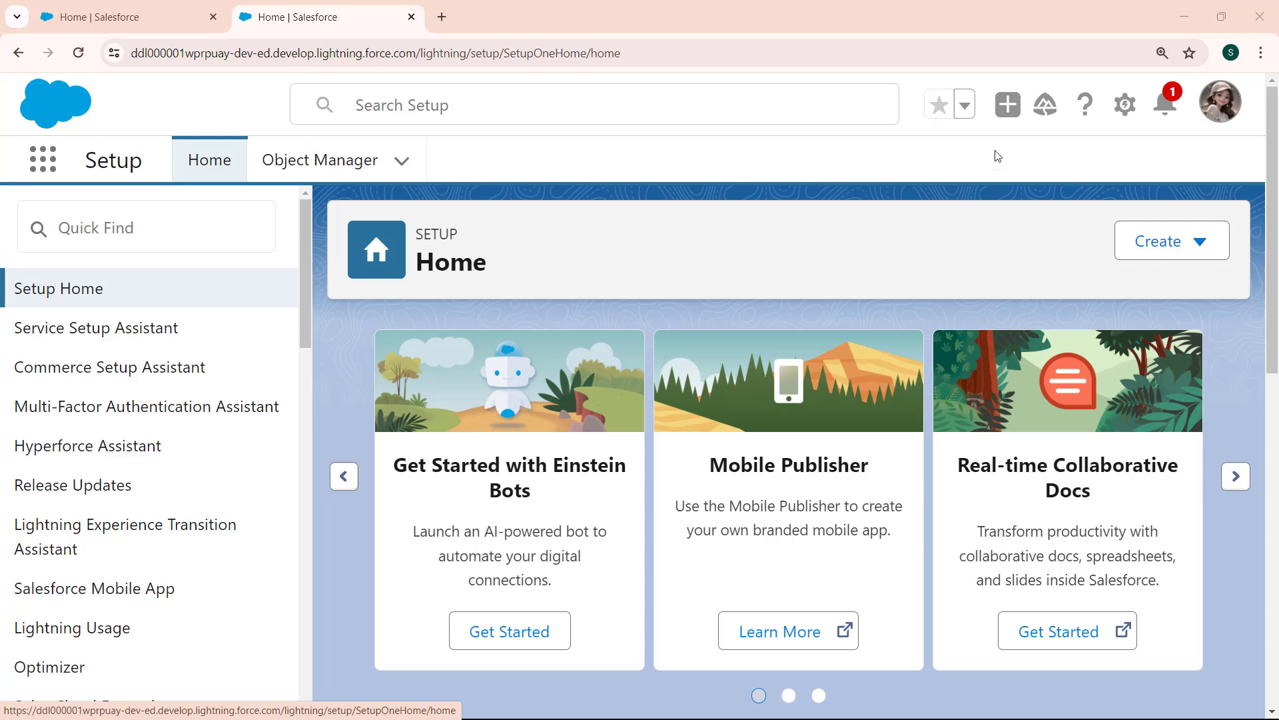
Open Setup and find the custom Tabs page under User Interface by searching for "tabs".
{"action": "left_click", "coordinate": [1123, 108]}
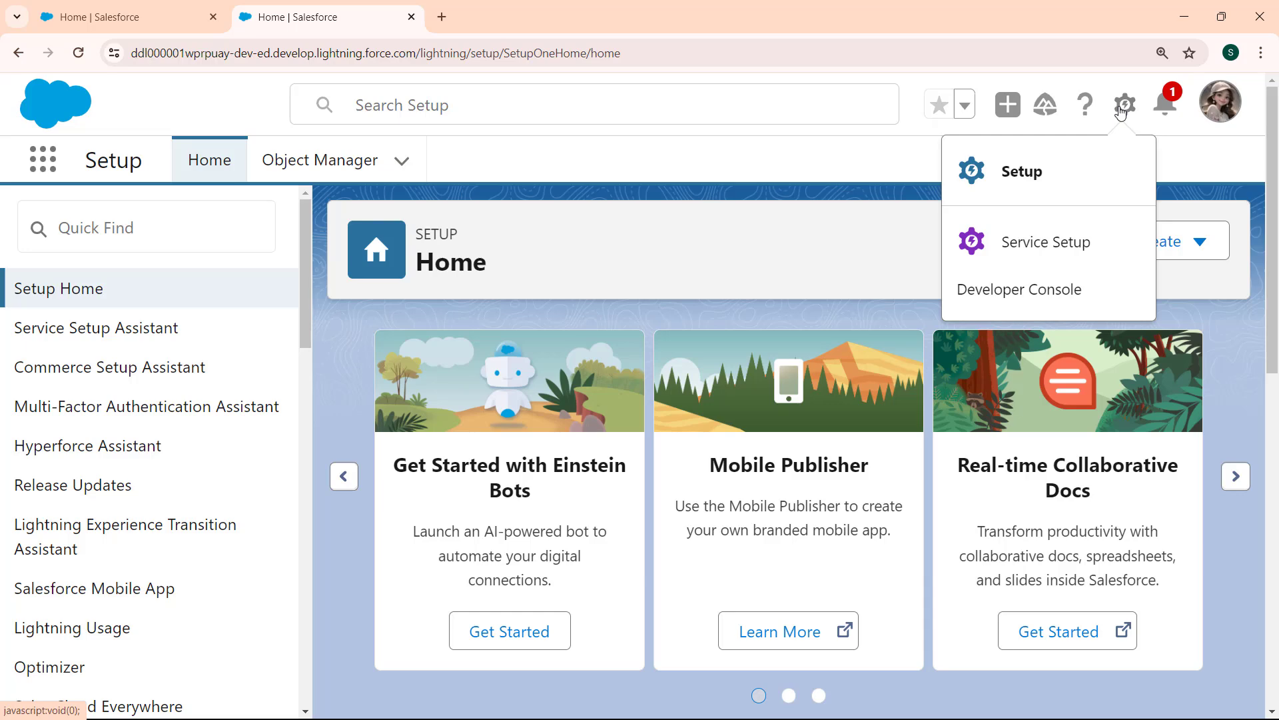
{"action": "left_click", "coordinate": [1014, 174]}
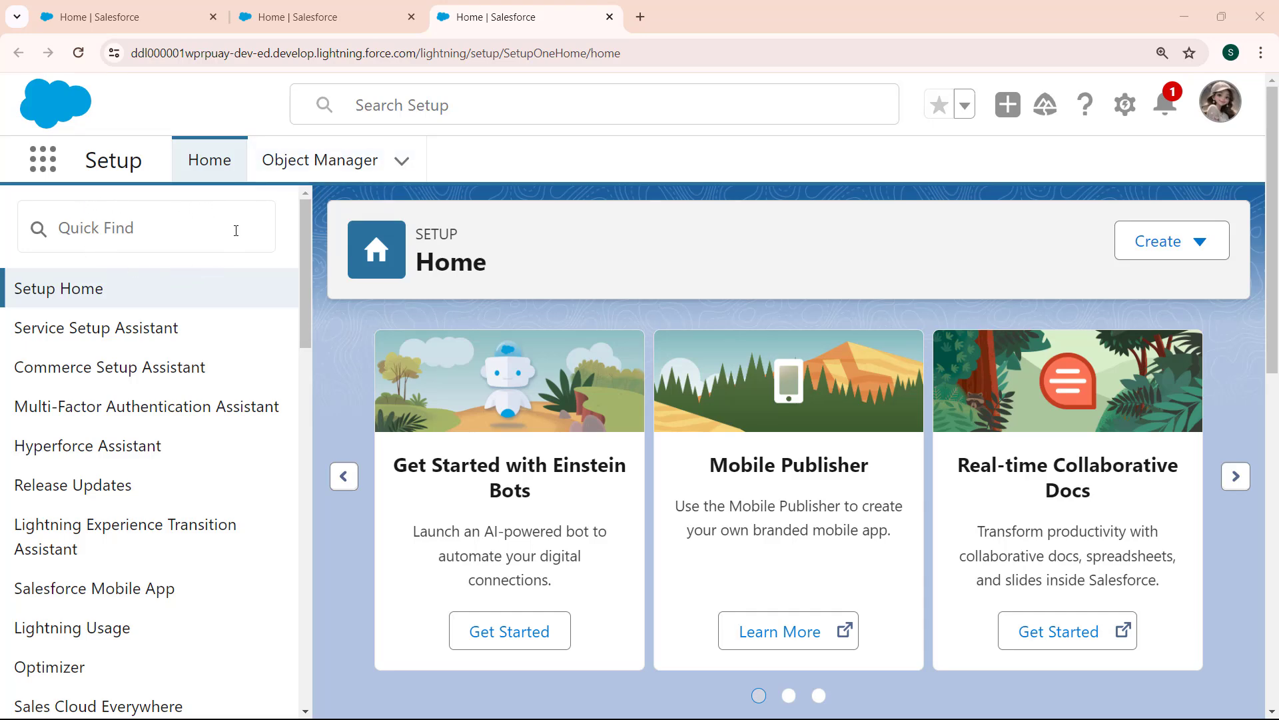
{"action": "left_click", "coordinate": [90, 234]}
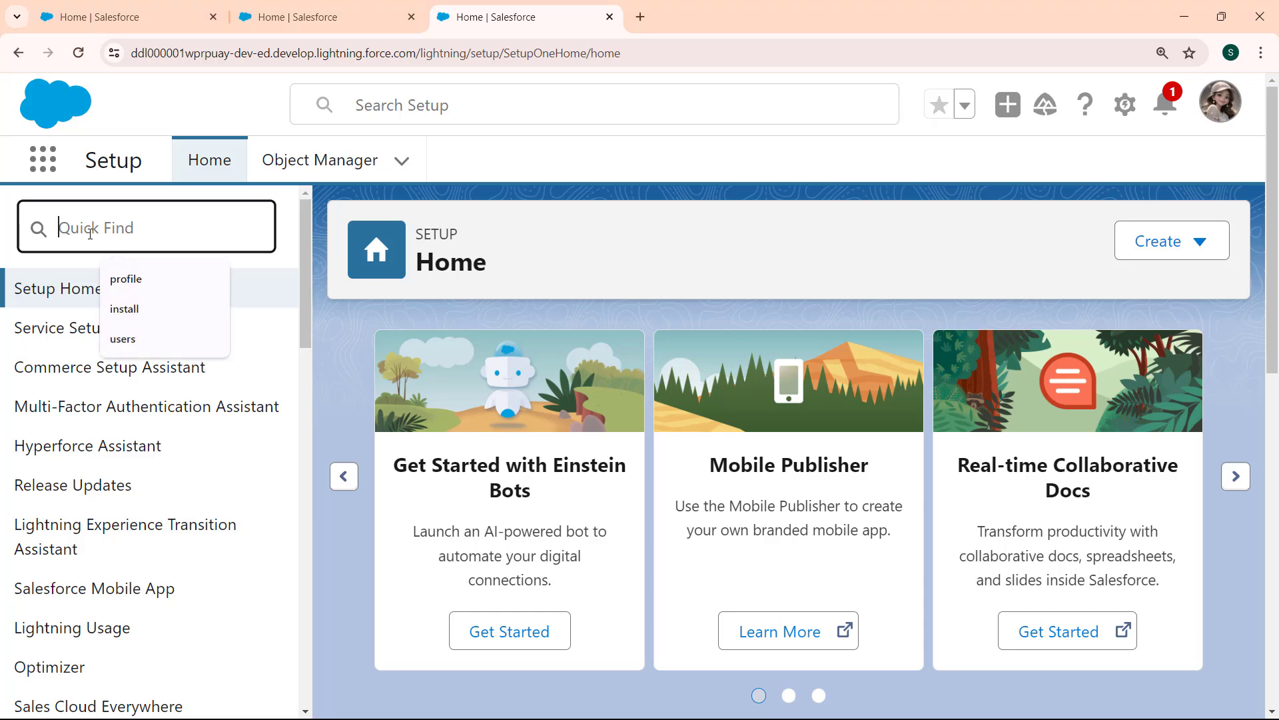
{"action": "type", "text": "ta"}
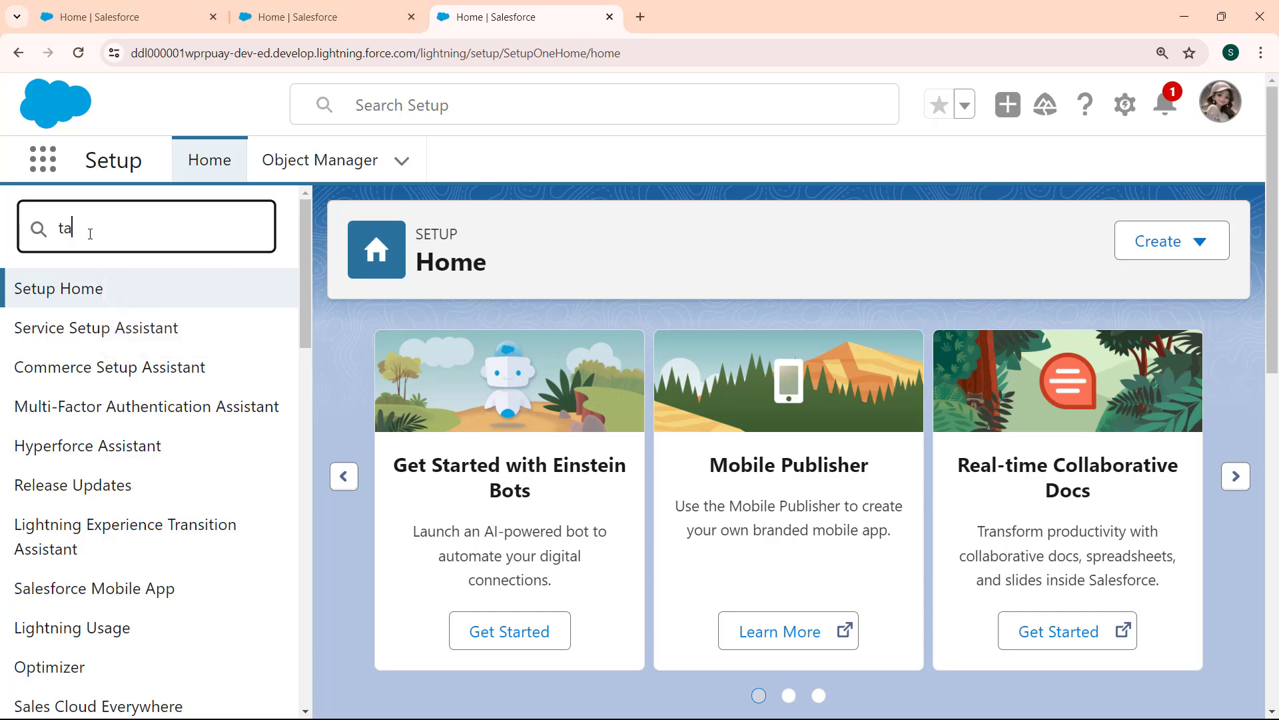
{"action": "type", "text": "bs"}
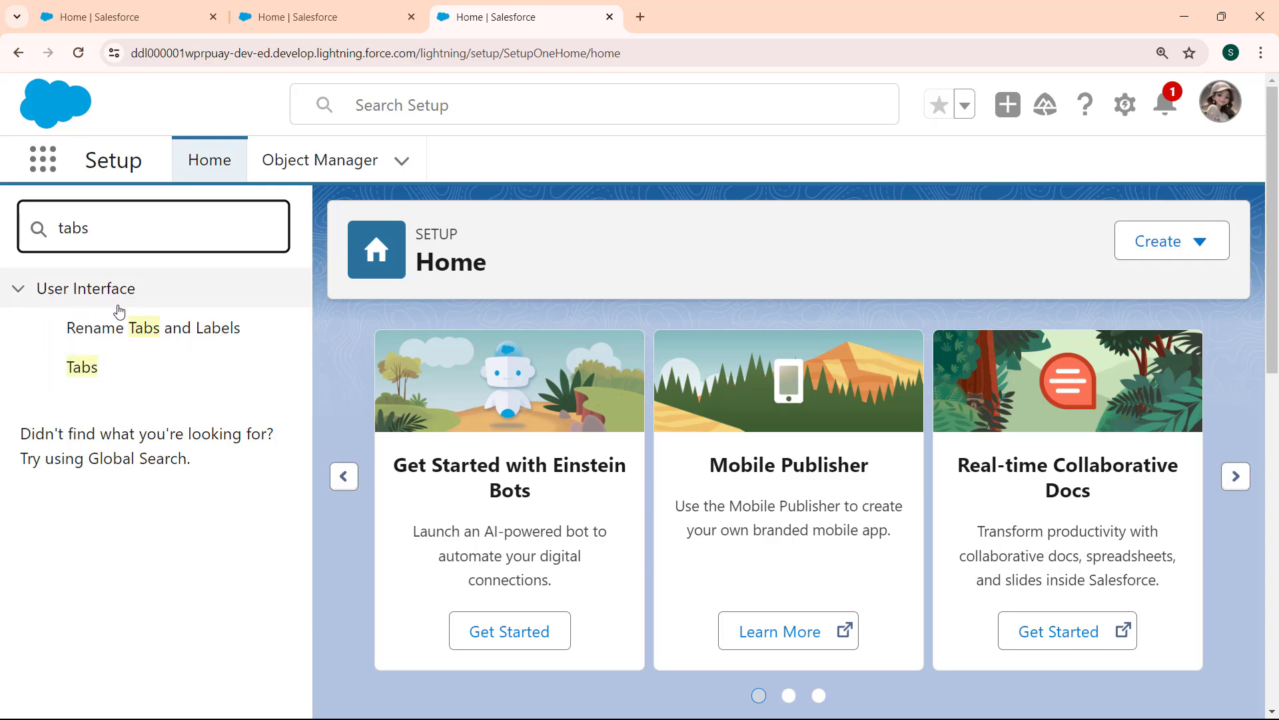
{"action": "left_click", "coordinate": [81, 368]}
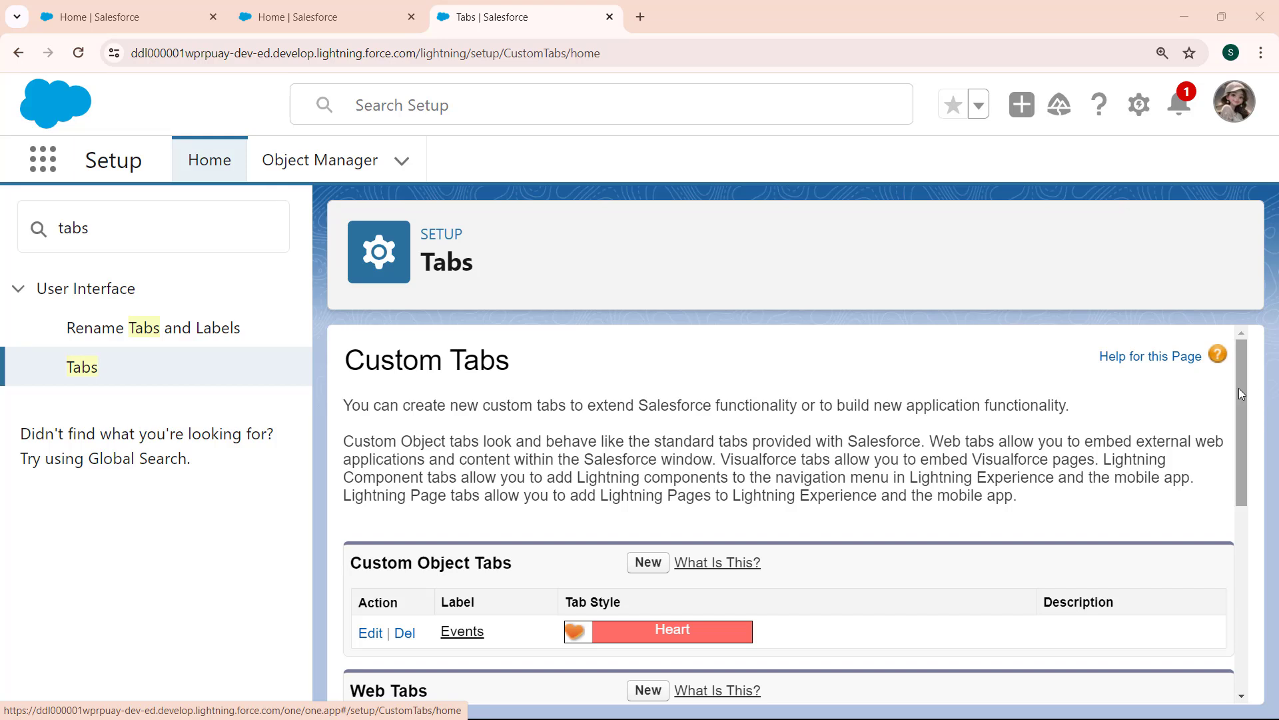
Start a new custom object tab for the Subject object with the Books tab style and continue to the profile settings.
{"action": "left_click_drag", "start_coordinate": [1240, 388], "coordinate": [1237, 440]}
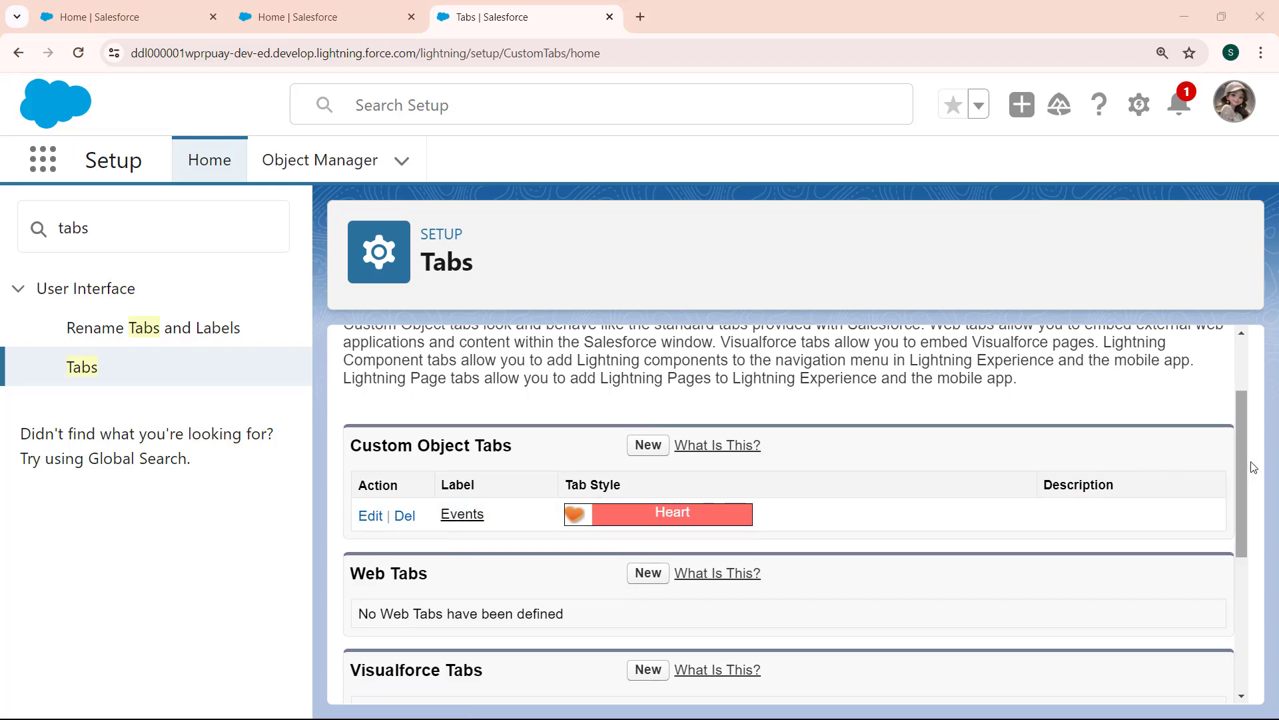
{"action": "left_click_drag", "start_coordinate": [1237, 461], "coordinate": [1228, 603]}
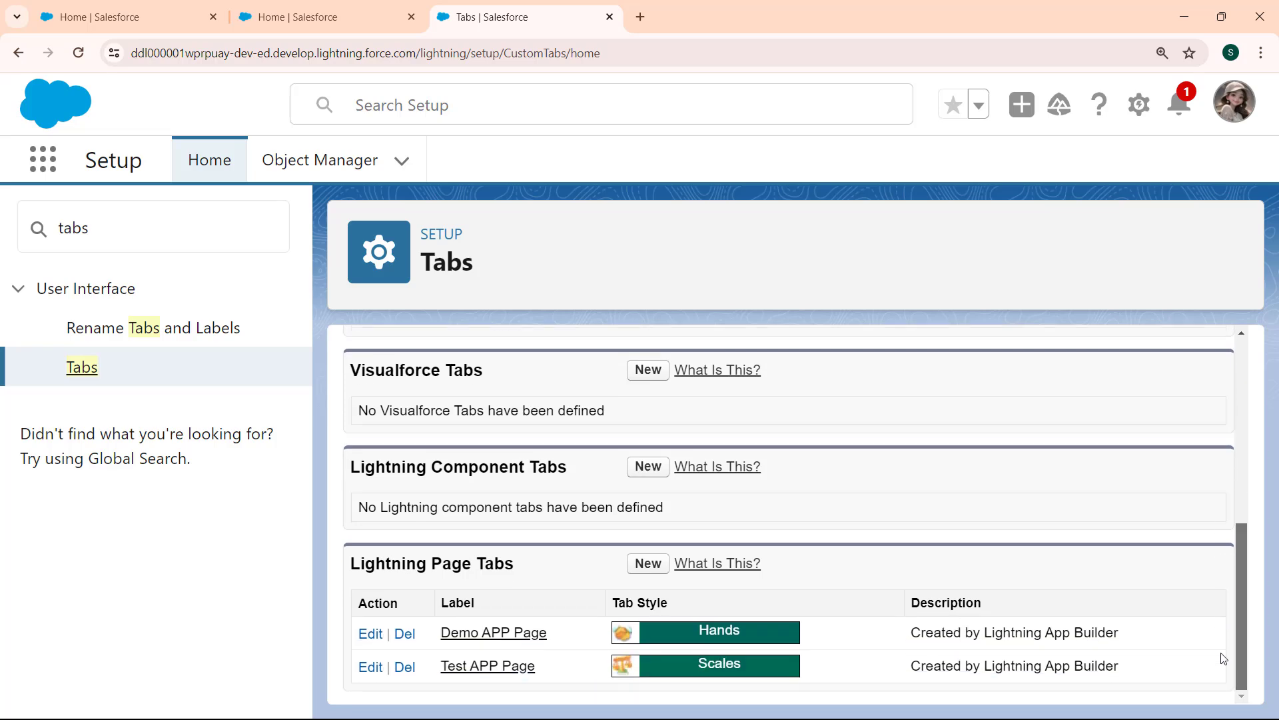
{"action": "scroll", "coordinate": [652, 437], "scroll_direction": "up", "scroll_amount": 6}
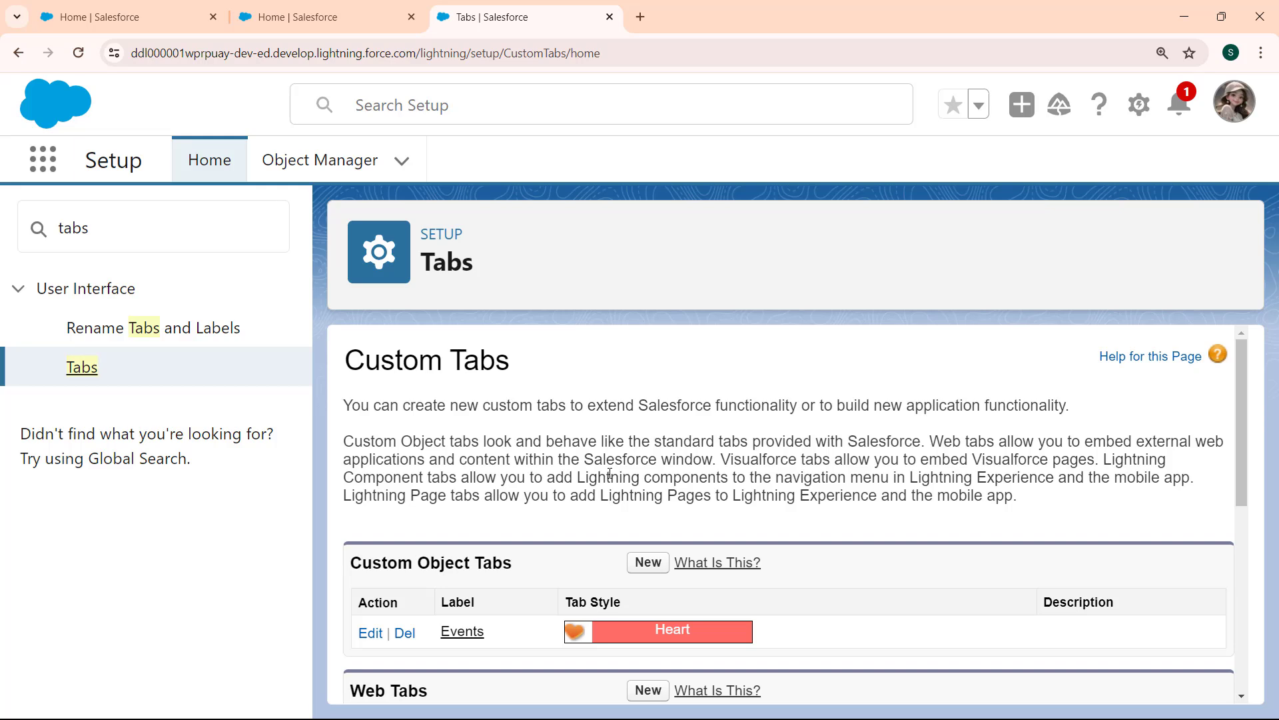
{"action": "left_click", "coordinate": [639, 565]}
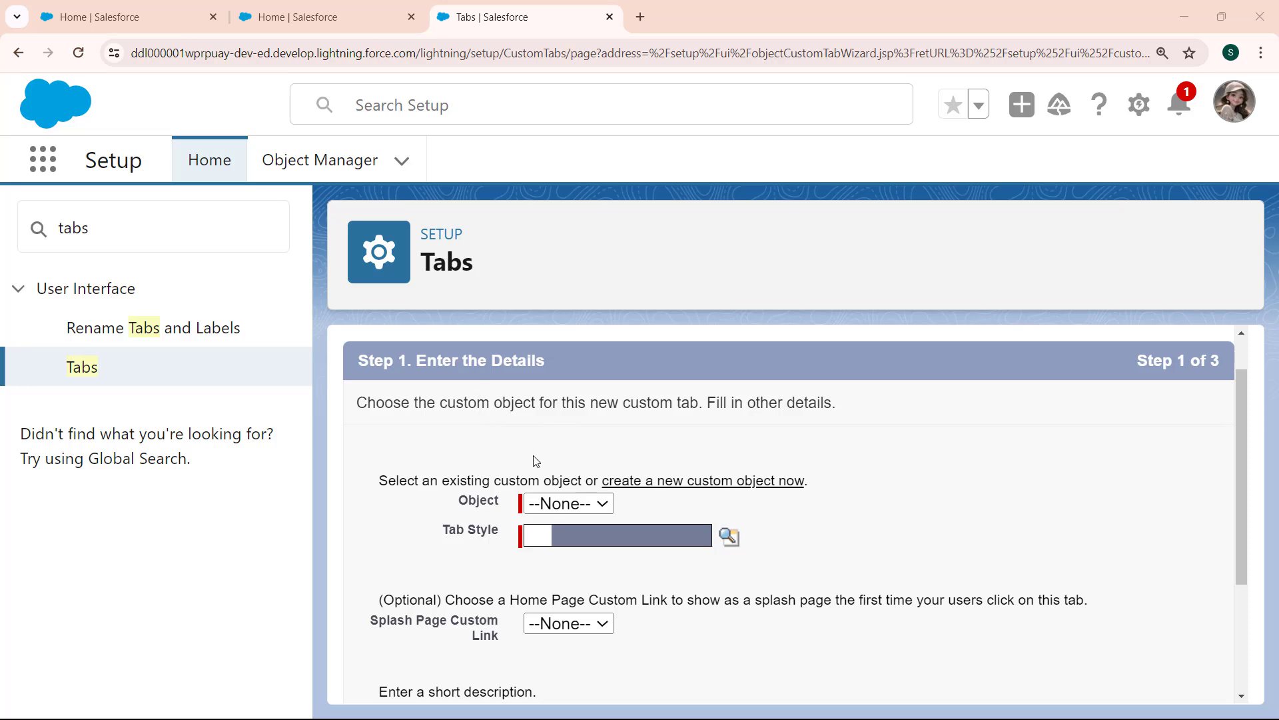
{"action": "left_click", "coordinate": [585, 510]}
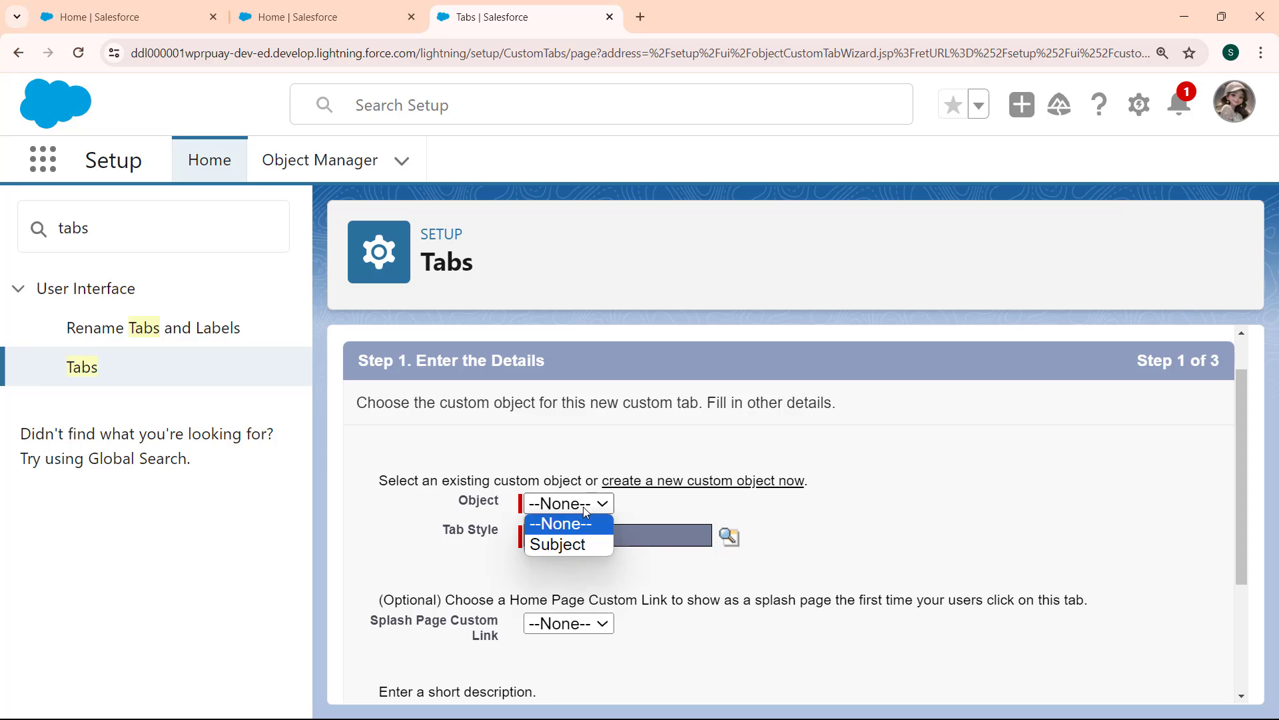
{"action": "left_click", "coordinate": [548, 545]}
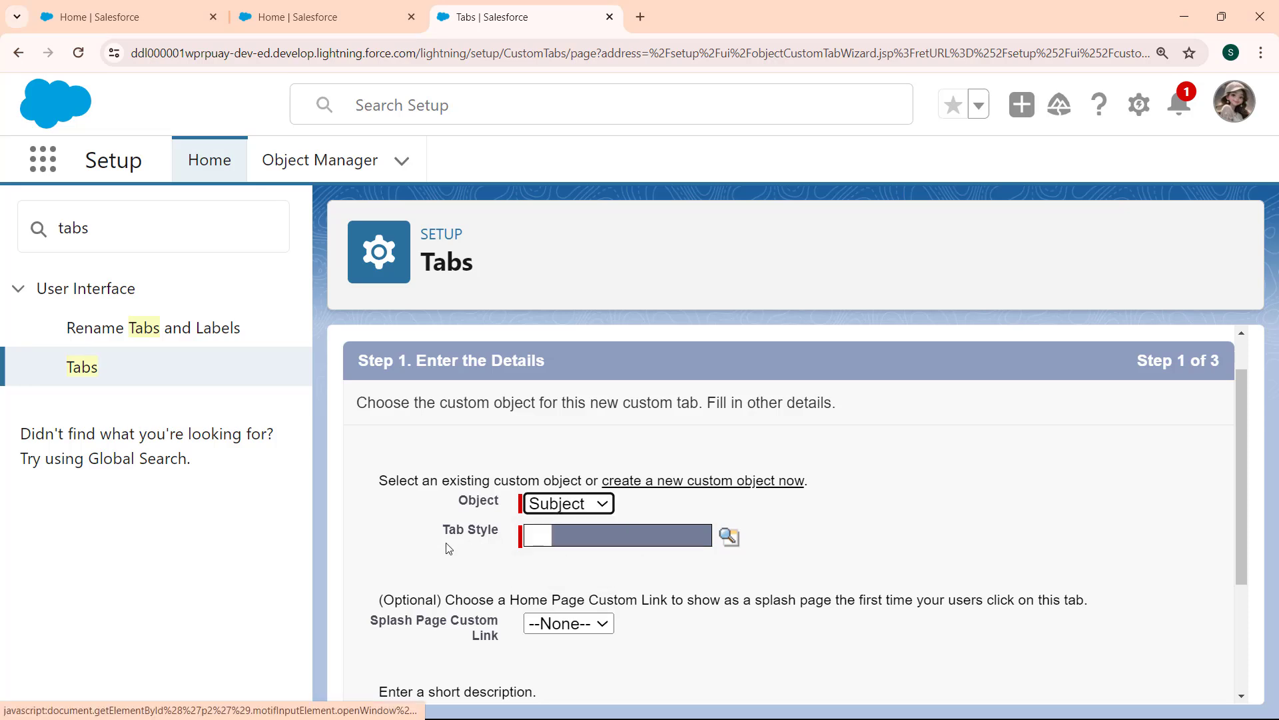
{"action": "left_click", "coordinate": [727, 541]}
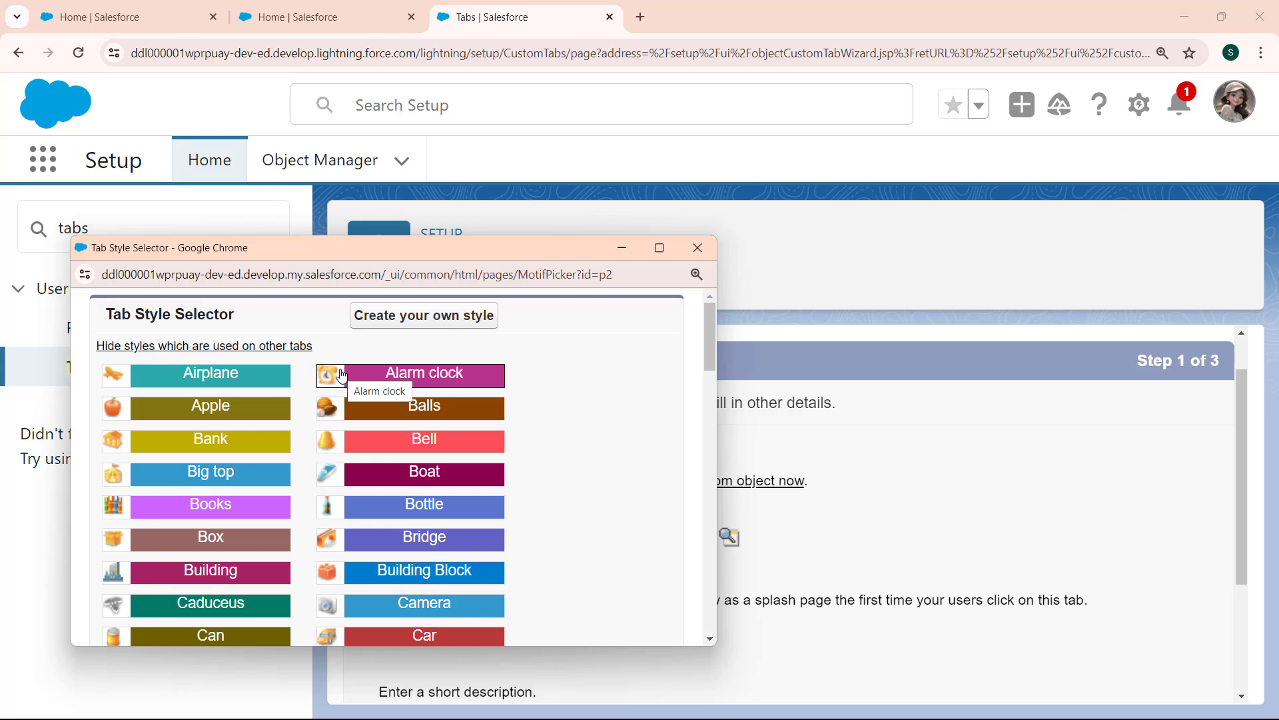
{"action": "left_click", "coordinate": [185, 519]}
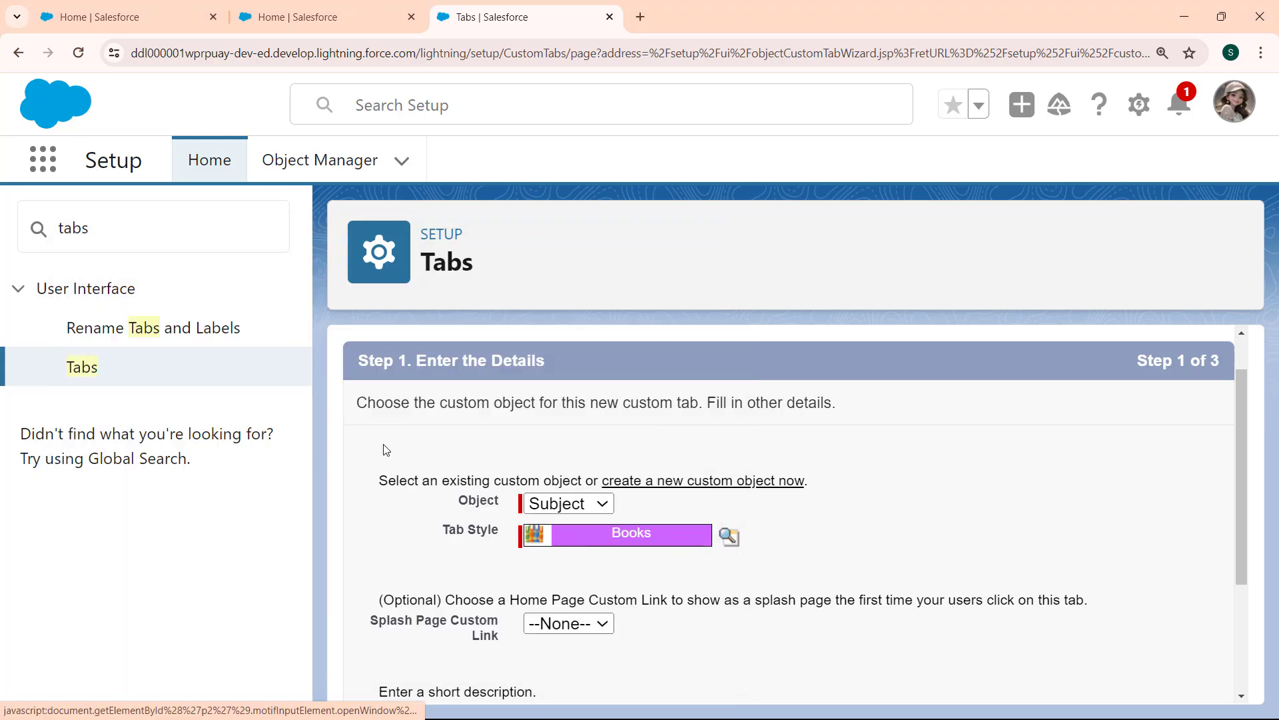
{"action": "left_click_drag", "start_coordinate": [1240, 387], "coordinate": [1241, 513]}
{"action": "left_click", "coordinate": [764, 553]}
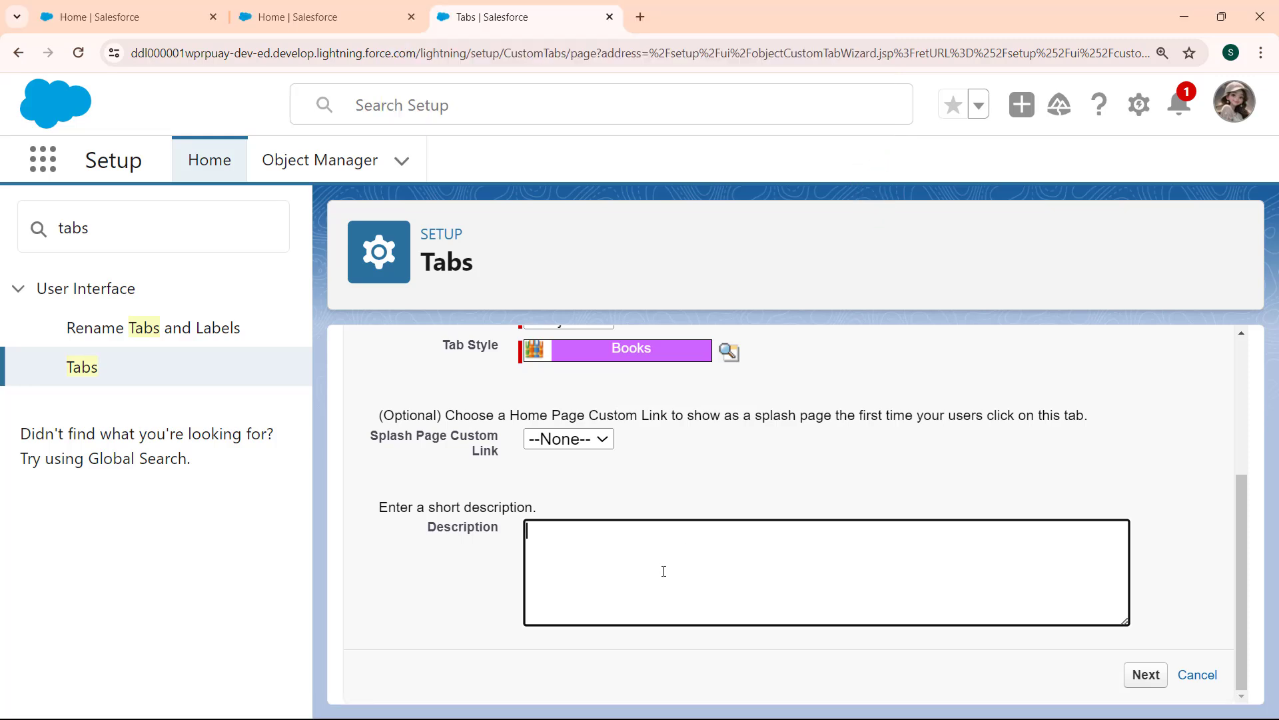
{"action": "left_click", "coordinate": [1145, 675]}
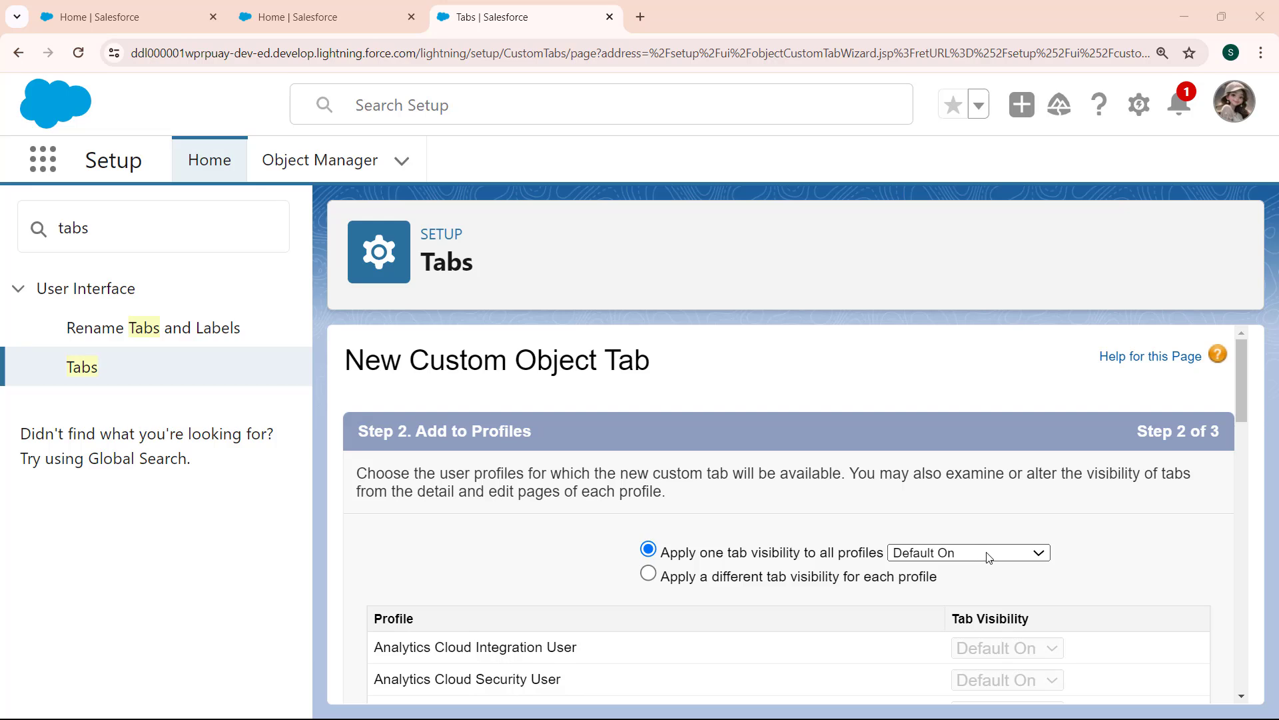
Set the single tab visibility applied to all profiles to Default Off.
{"action": "left_click", "coordinate": [1044, 558]}
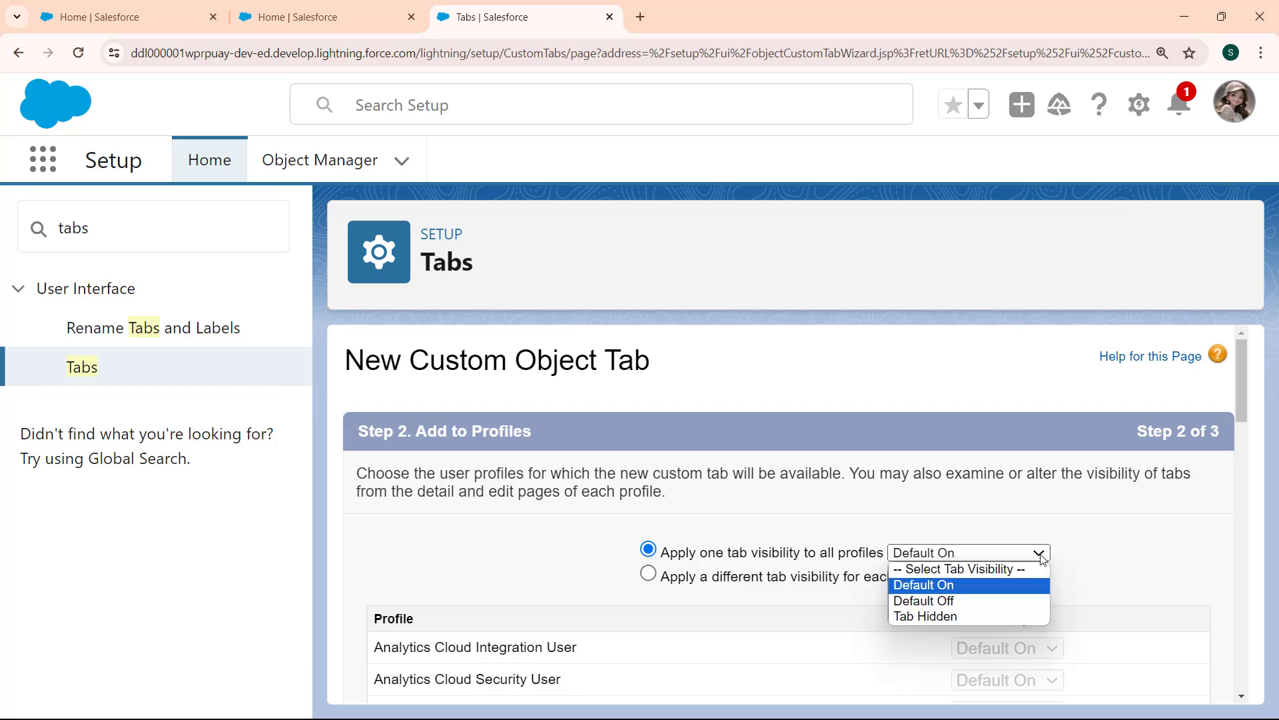
{"action": "left_click", "coordinate": [944, 592]}
{"action": "left_click", "coordinate": [1003, 554]}
{"action": "left_click", "coordinate": [964, 601]}
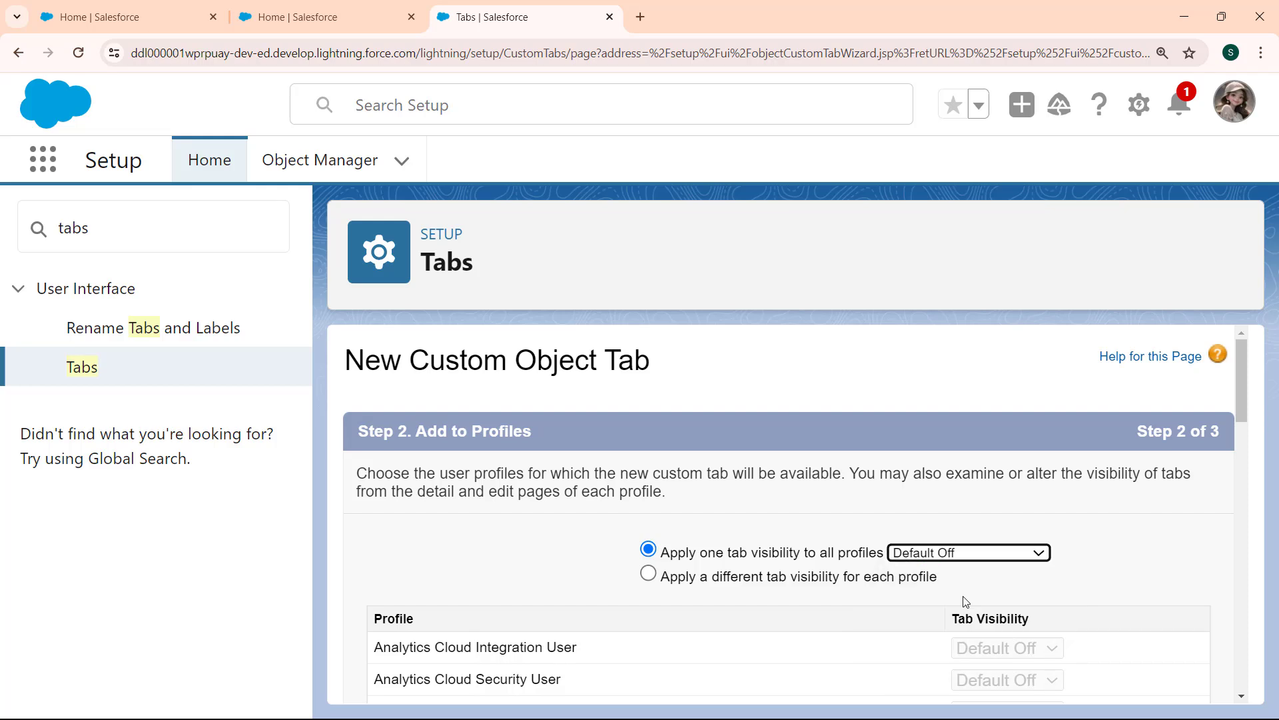
{"action": "left_click", "coordinate": [969, 553]}
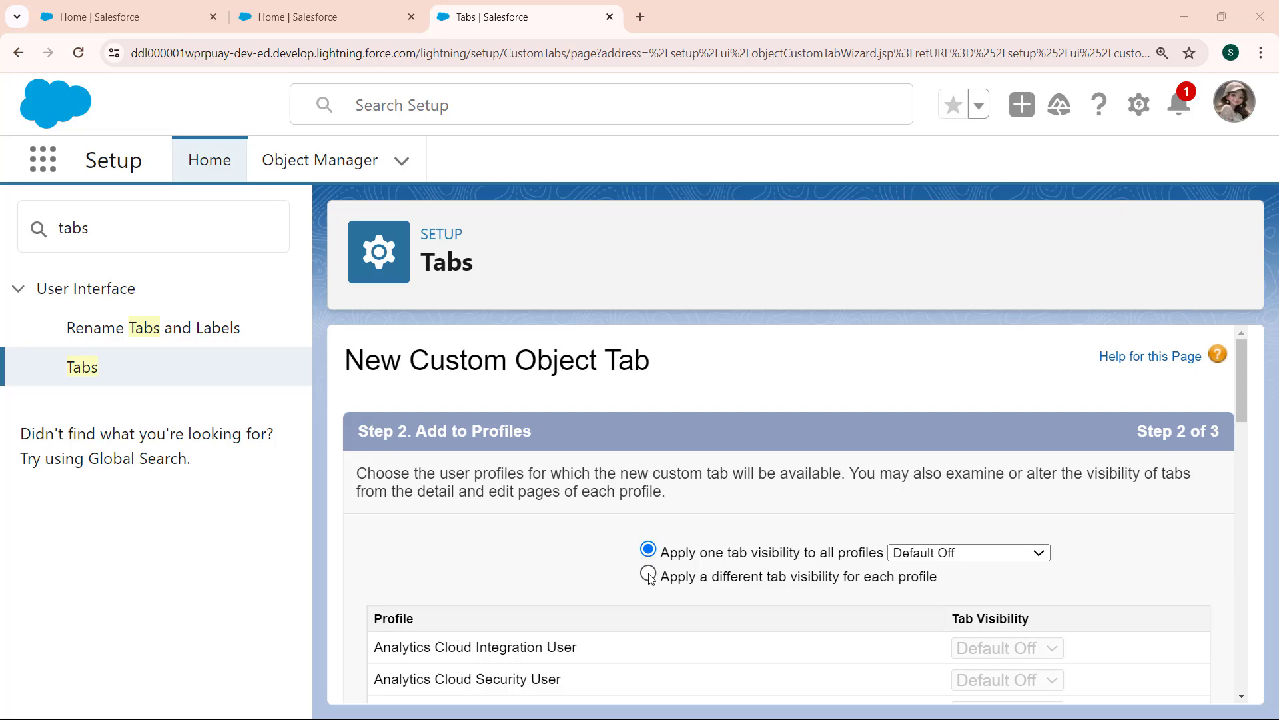
Use a different tab visibility per profile, with Analytics Cloud Integration User and the first Authenticated Website at Default On, Analytics Cloud Security User at Default Off.
{"action": "left_click", "coordinate": [649, 575]}
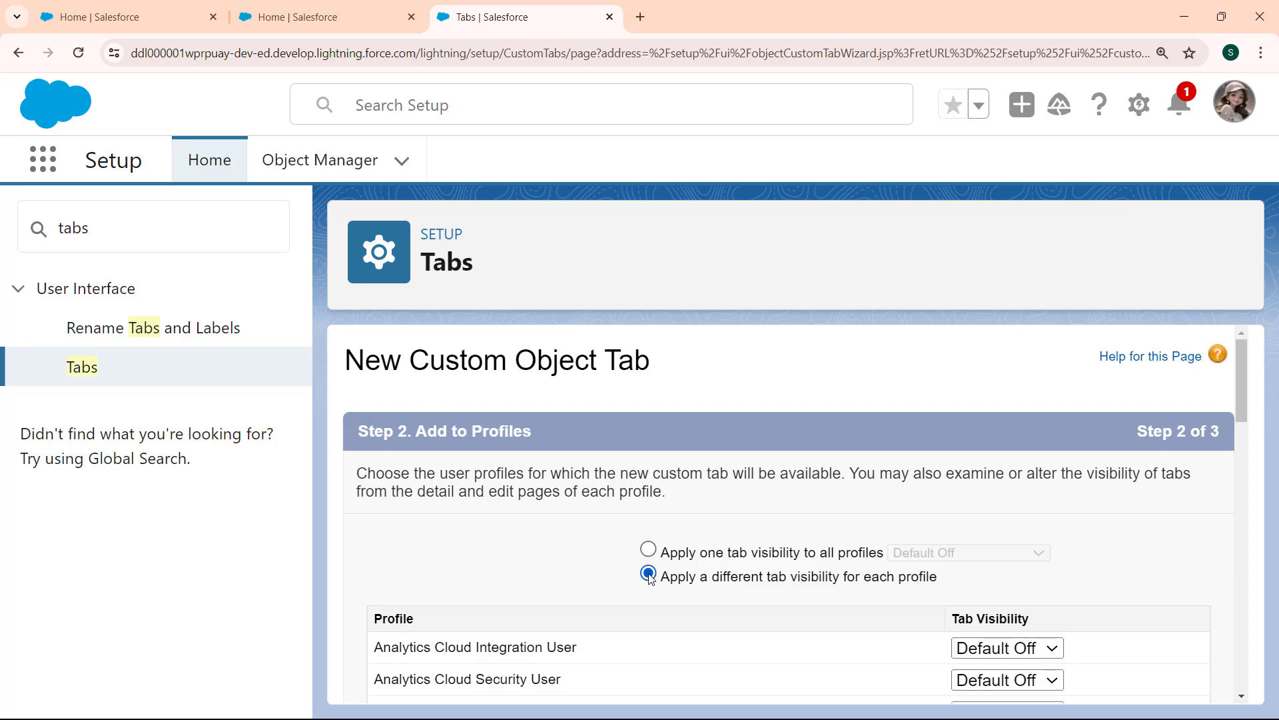
{"action": "scroll", "coordinate": [649, 577], "scroll_direction": "down", "scroll_amount": 3}
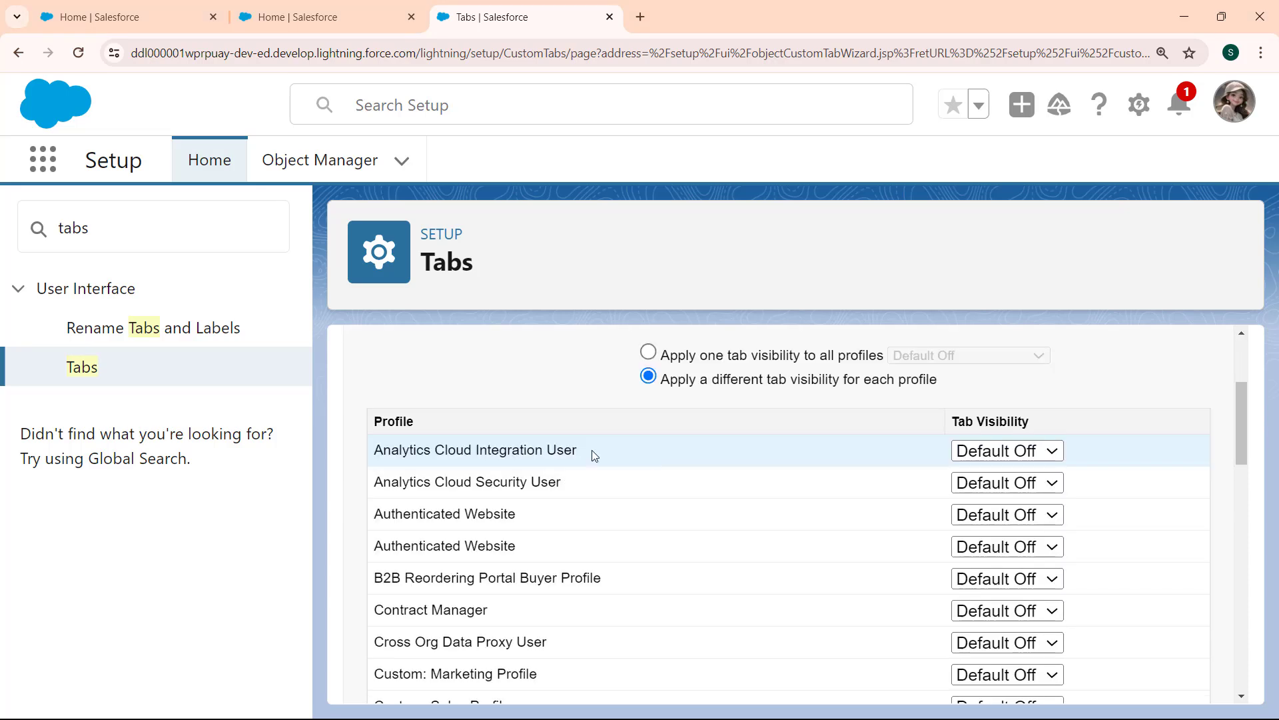
{"action": "left_click", "coordinate": [1052, 453]}
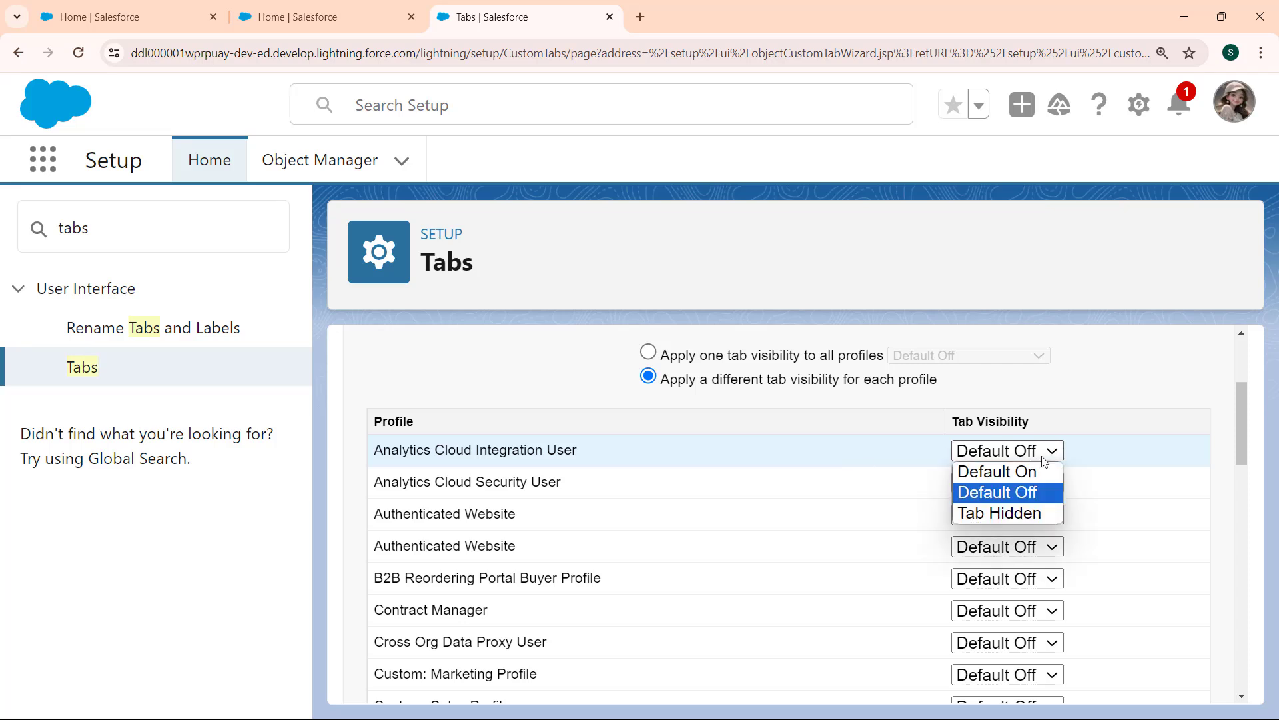
{"action": "left_click", "coordinate": [1021, 473]}
{"action": "left_click", "coordinate": [1044, 490]}
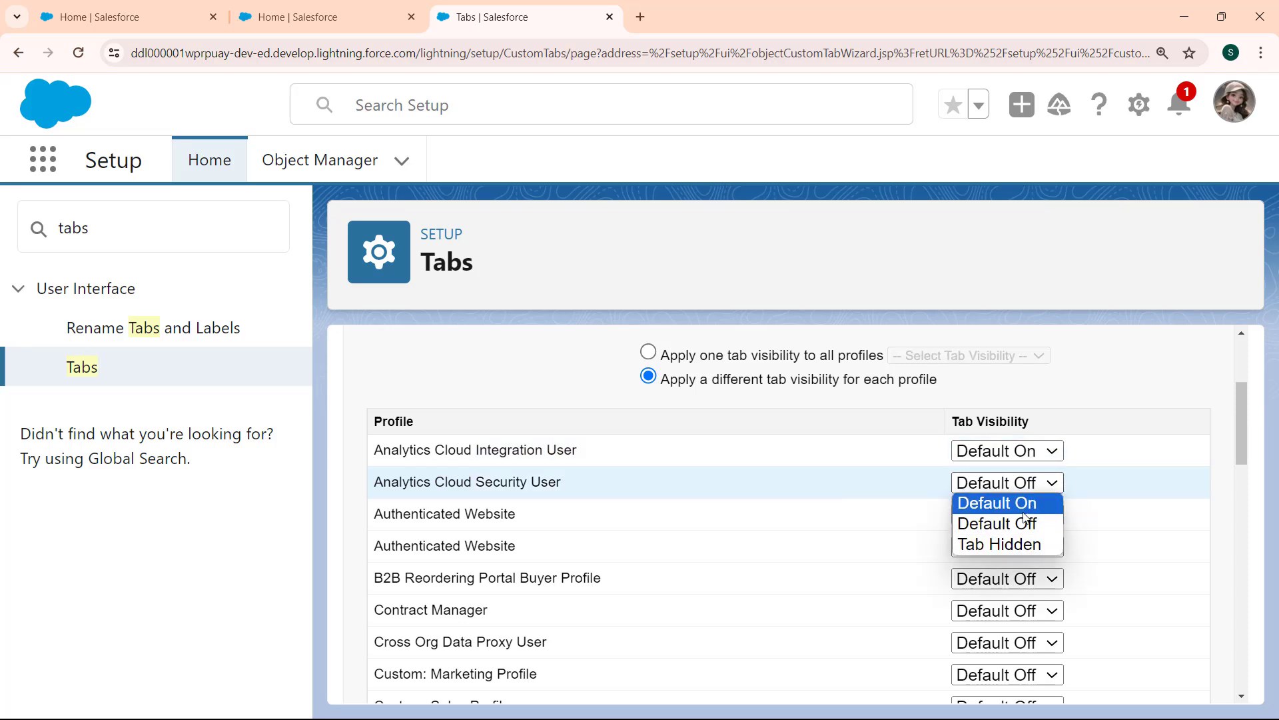
{"action": "left_click", "coordinate": [1028, 523]}
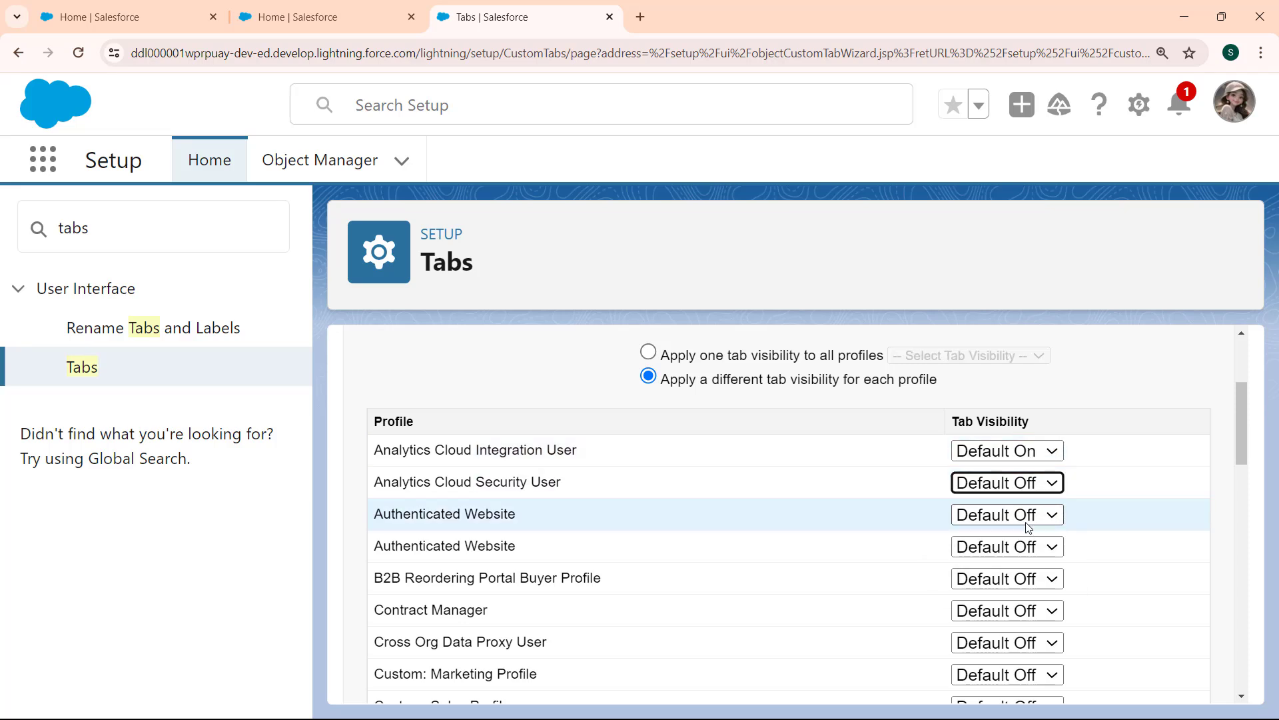
Apply one tab visibility of Default On to all profiles and continue to the custom app selection.
{"action": "left_click", "coordinate": [649, 352]}
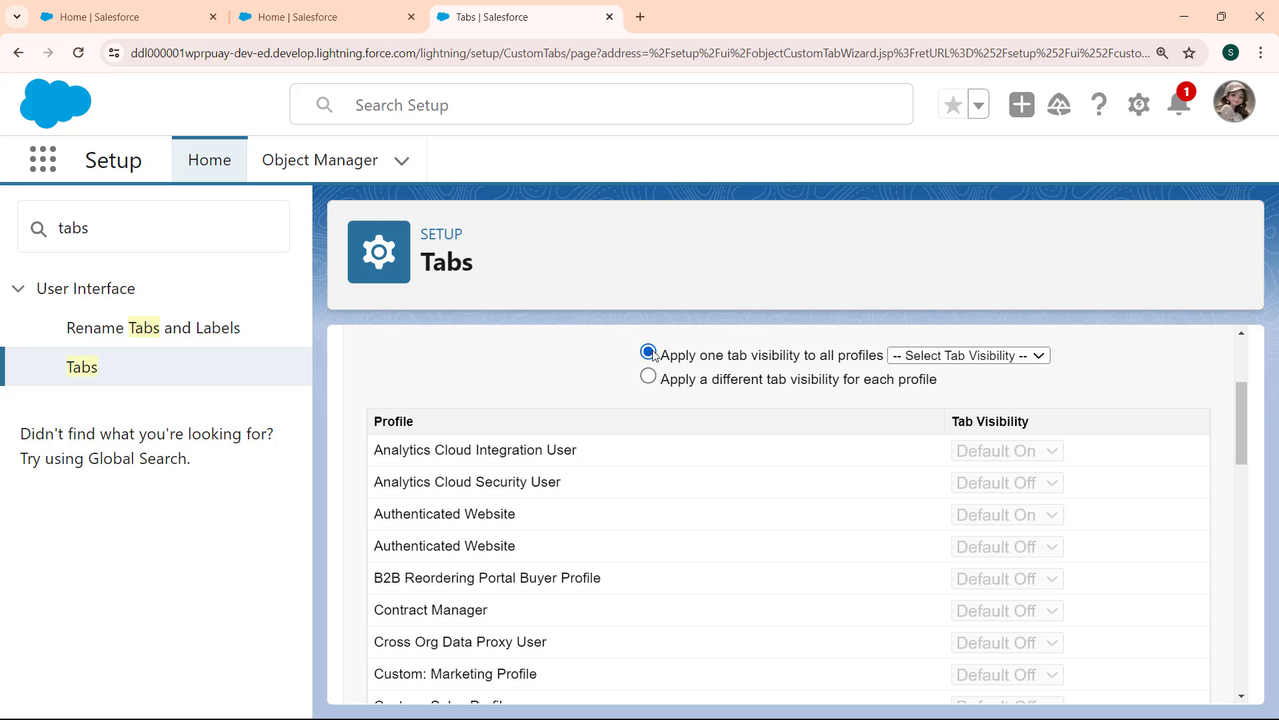
{"action": "left_click", "coordinate": [1030, 361]}
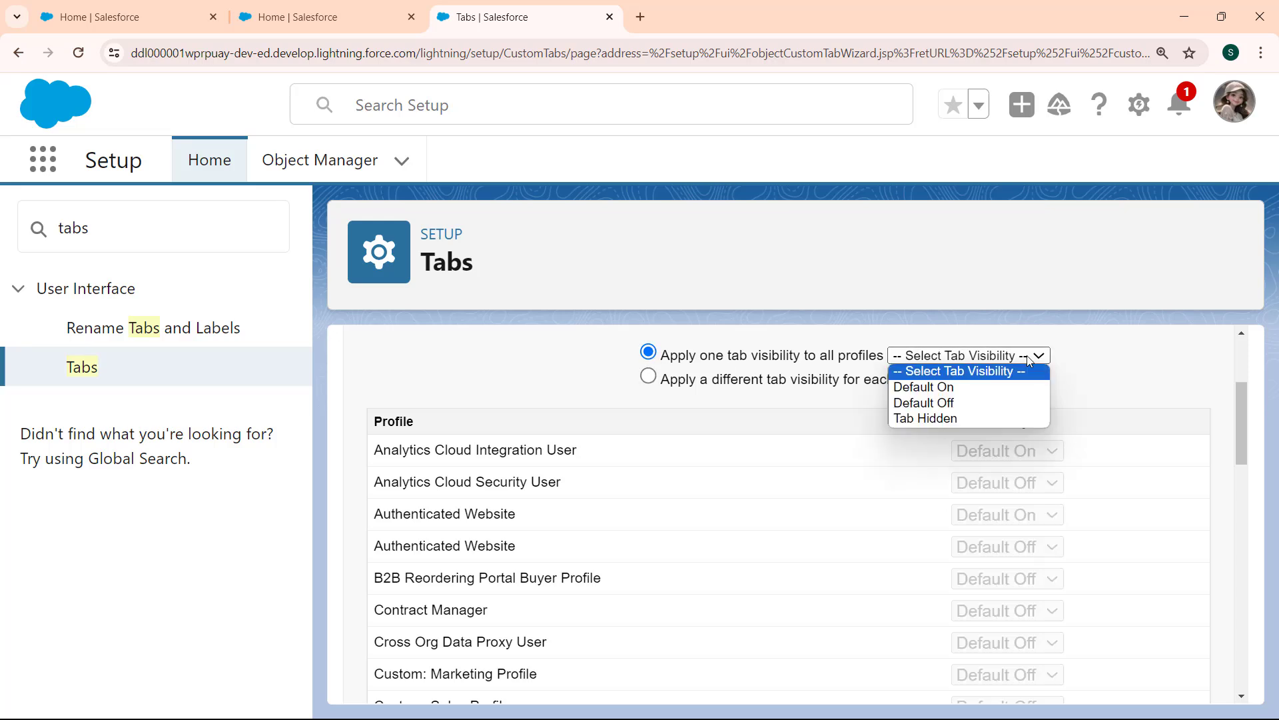
{"action": "left_click", "coordinate": [968, 388]}
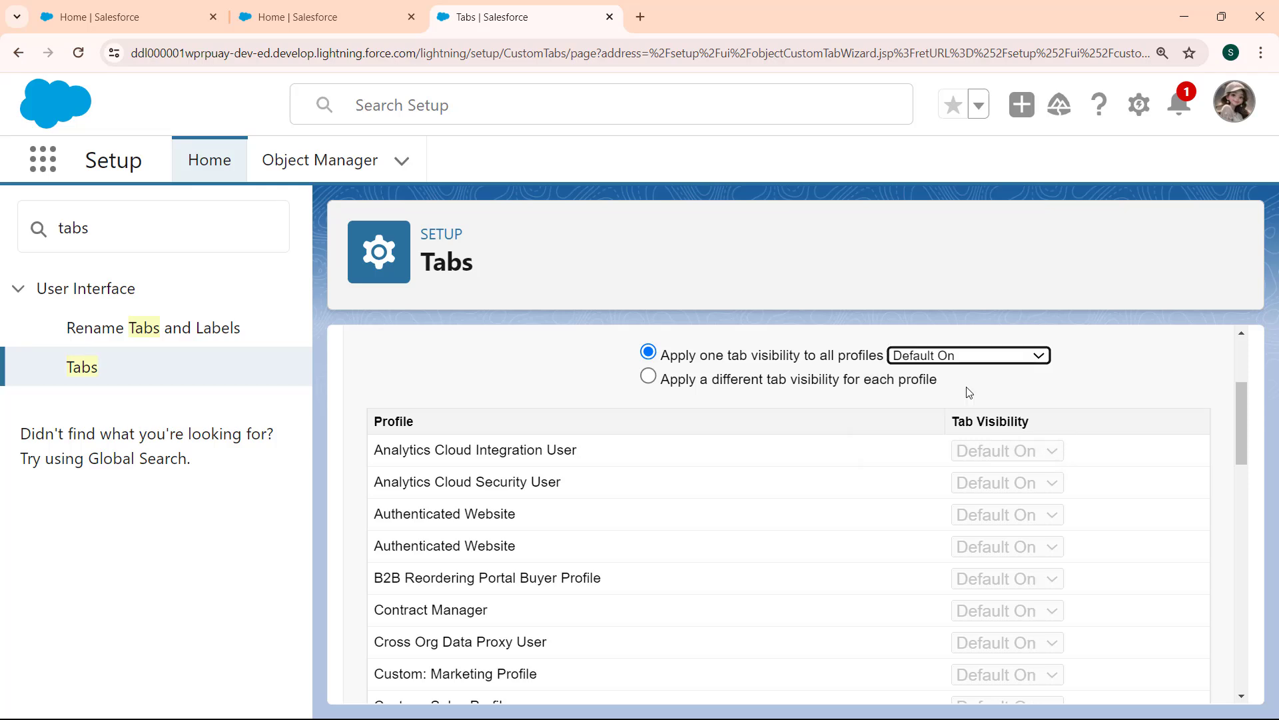
{"action": "left_click_drag", "start_coordinate": [1243, 446], "coordinate": [1248, 683]}
{"action": "left_click", "coordinate": [1146, 674]}
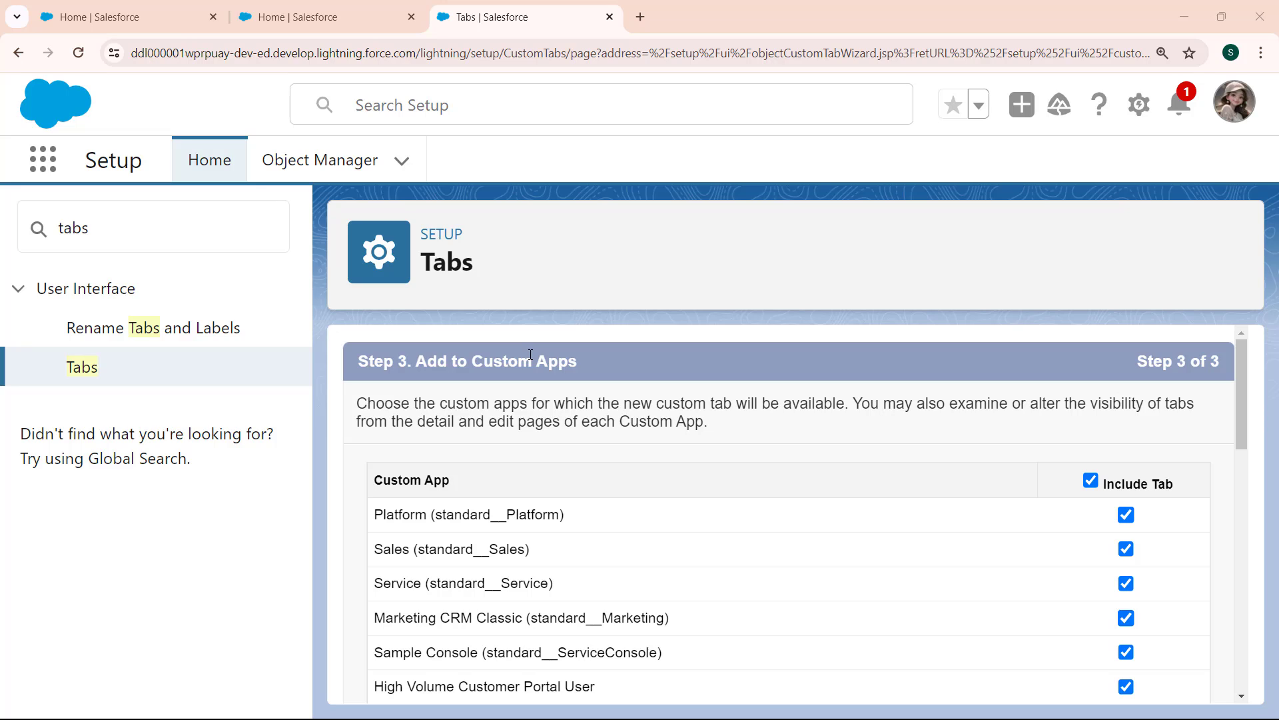
Include the tab only in the Service (standard__Service) app and save the new custom object tab.
{"action": "left_click", "coordinate": [1091, 481]}
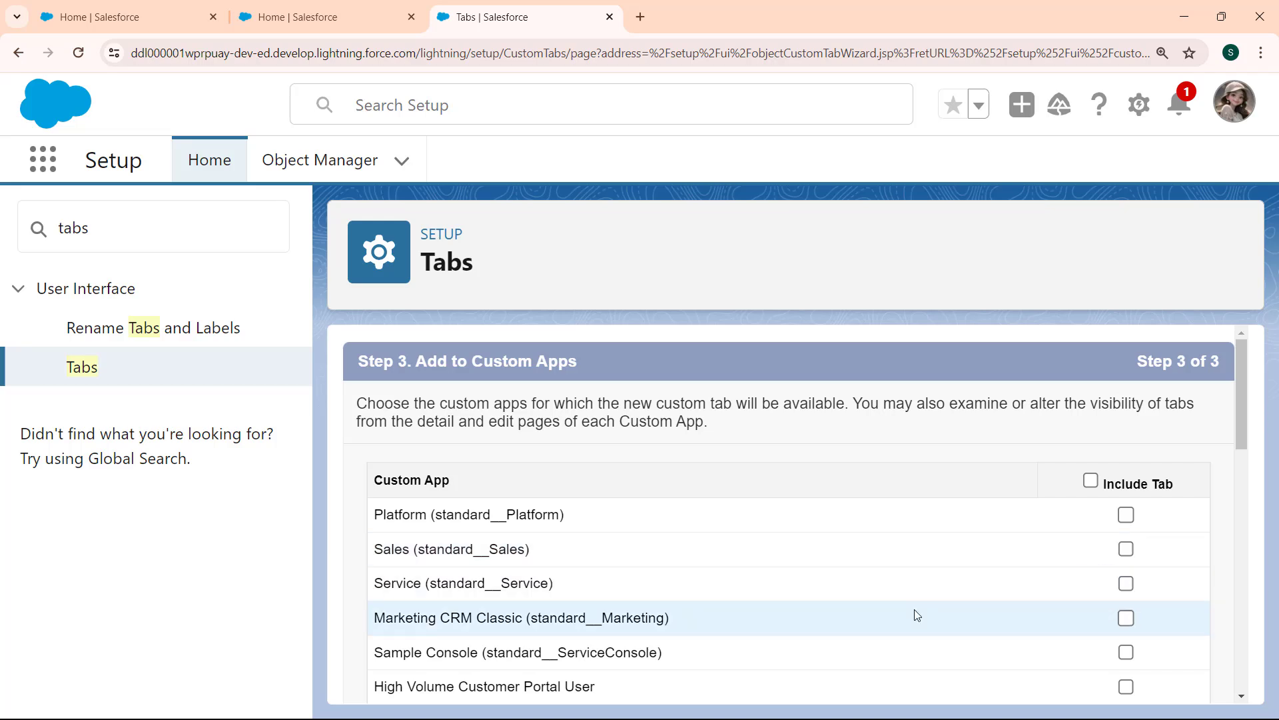
{"action": "left_click", "coordinate": [1126, 584]}
{"action": "scroll", "coordinate": [1237, 541], "scroll_direction": "down", "scroll_amount": 3}
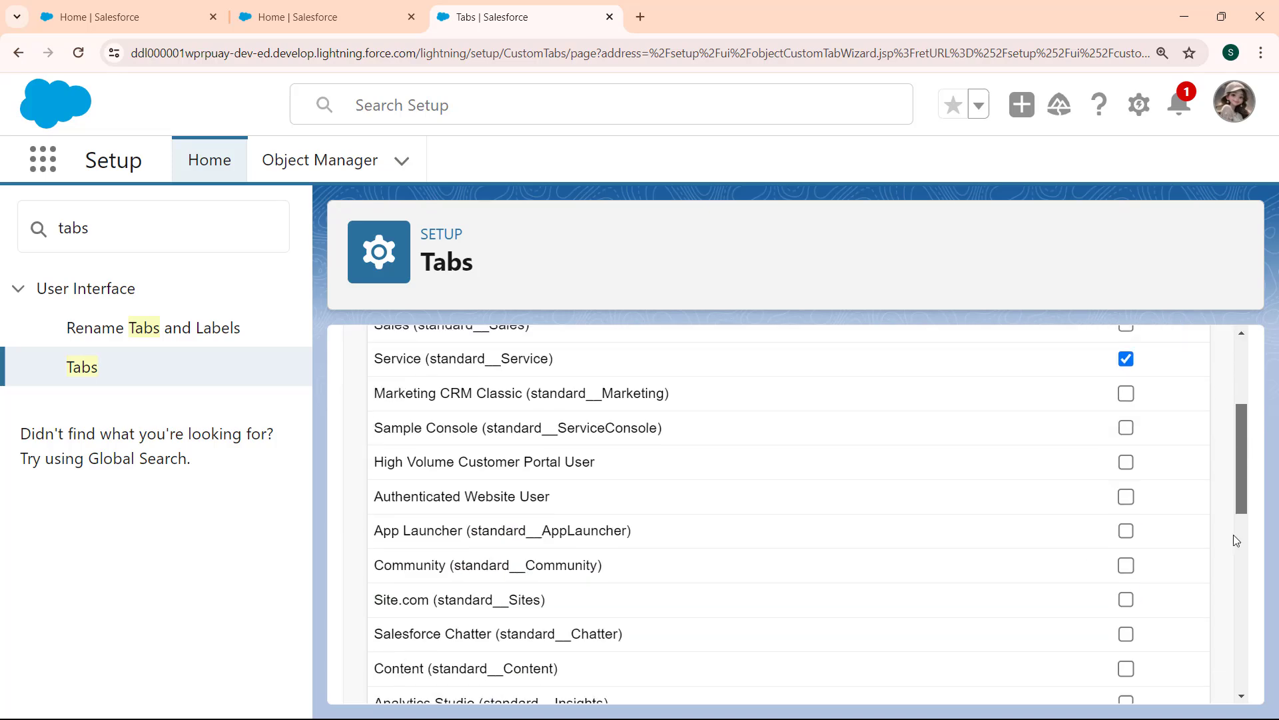
{"action": "scroll", "coordinate": [1237, 540], "scroll_direction": "down", "scroll_amount": 9}
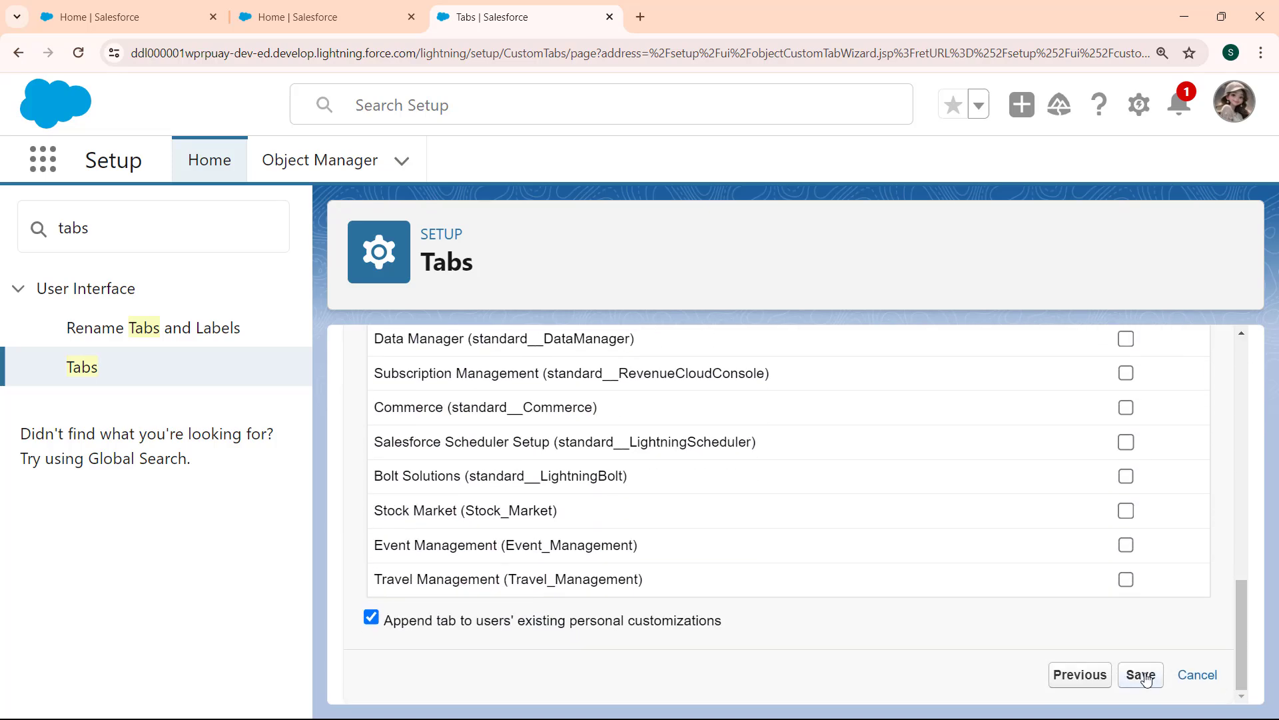
{"action": "left_click", "coordinate": [1141, 675]}
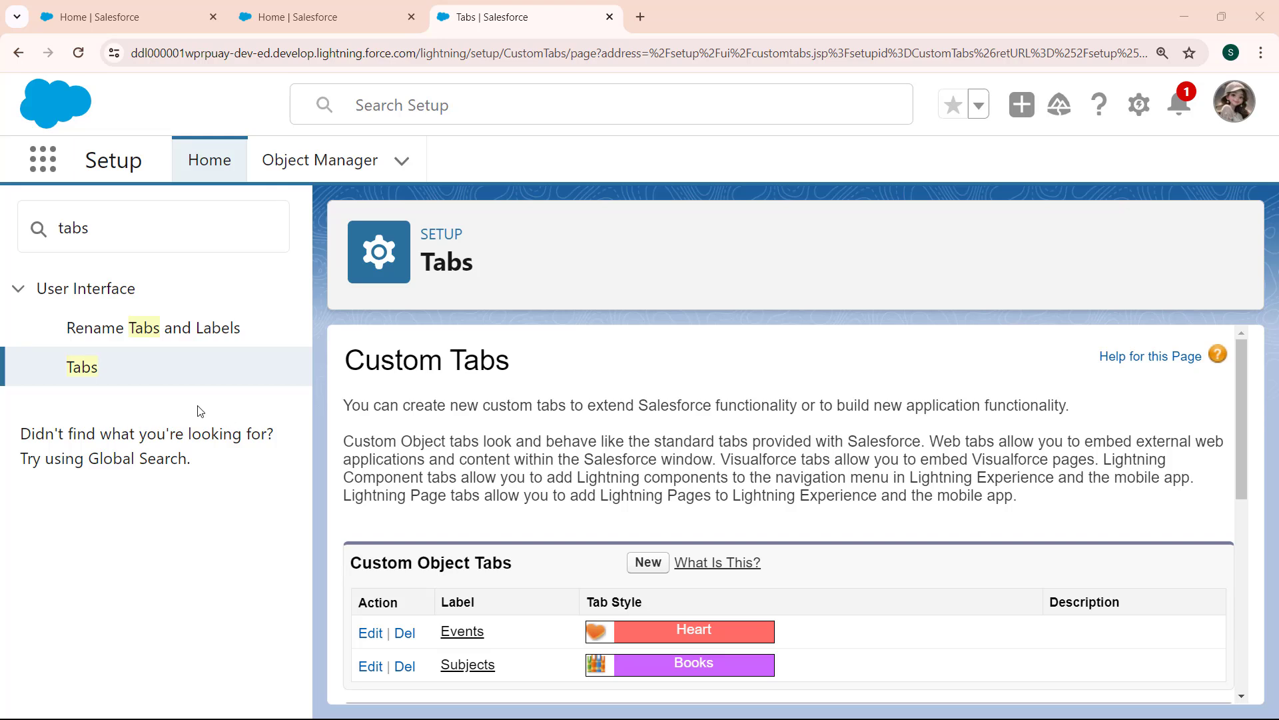
Open Subjects in the Service app and start a new Subject record.
{"action": "left_click", "coordinate": [44, 160]}
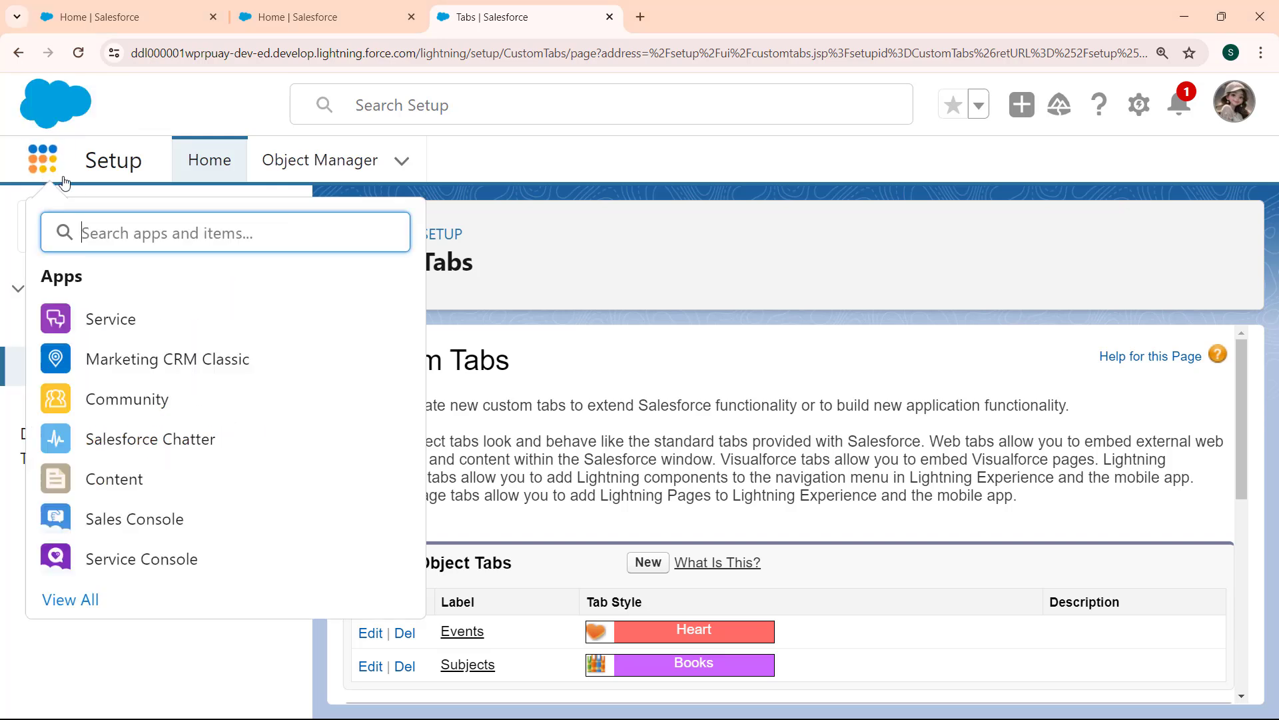
{"action": "left_click", "coordinate": [123, 323]}
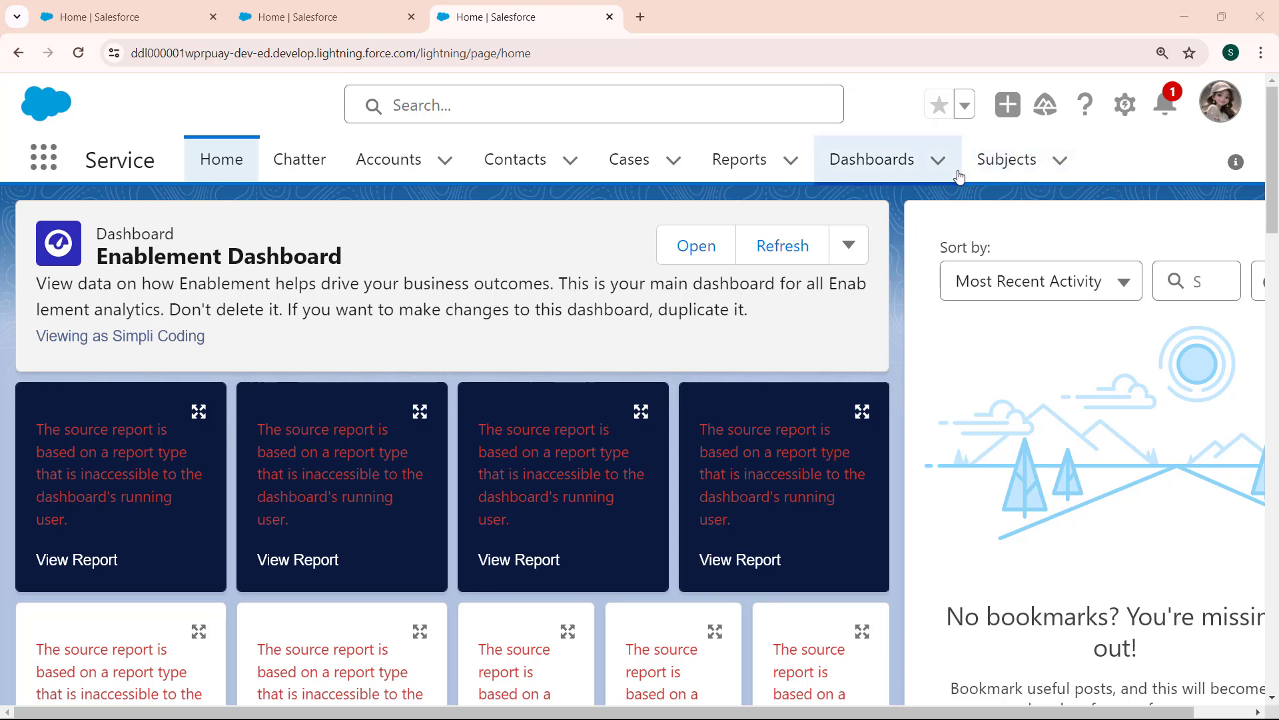
{"action": "left_click", "coordinate": [1009, 162]}
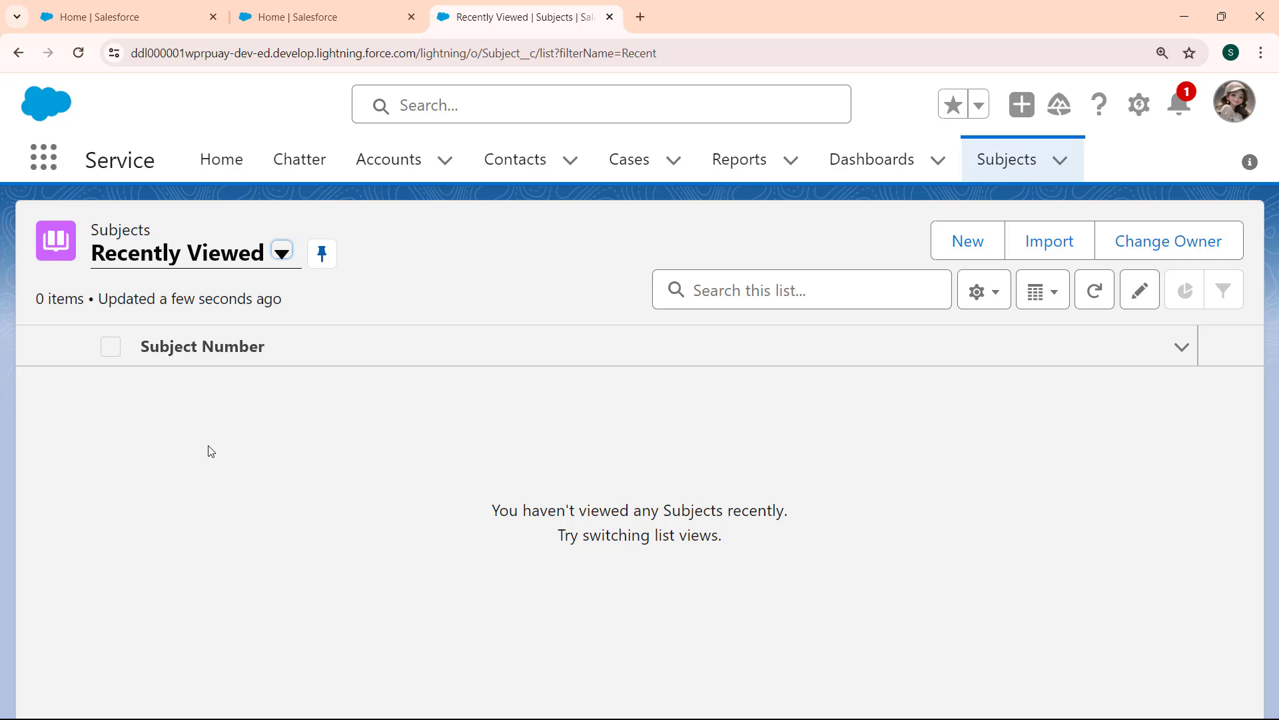
{"action": "left_click", "coordinate": [977, 243]}
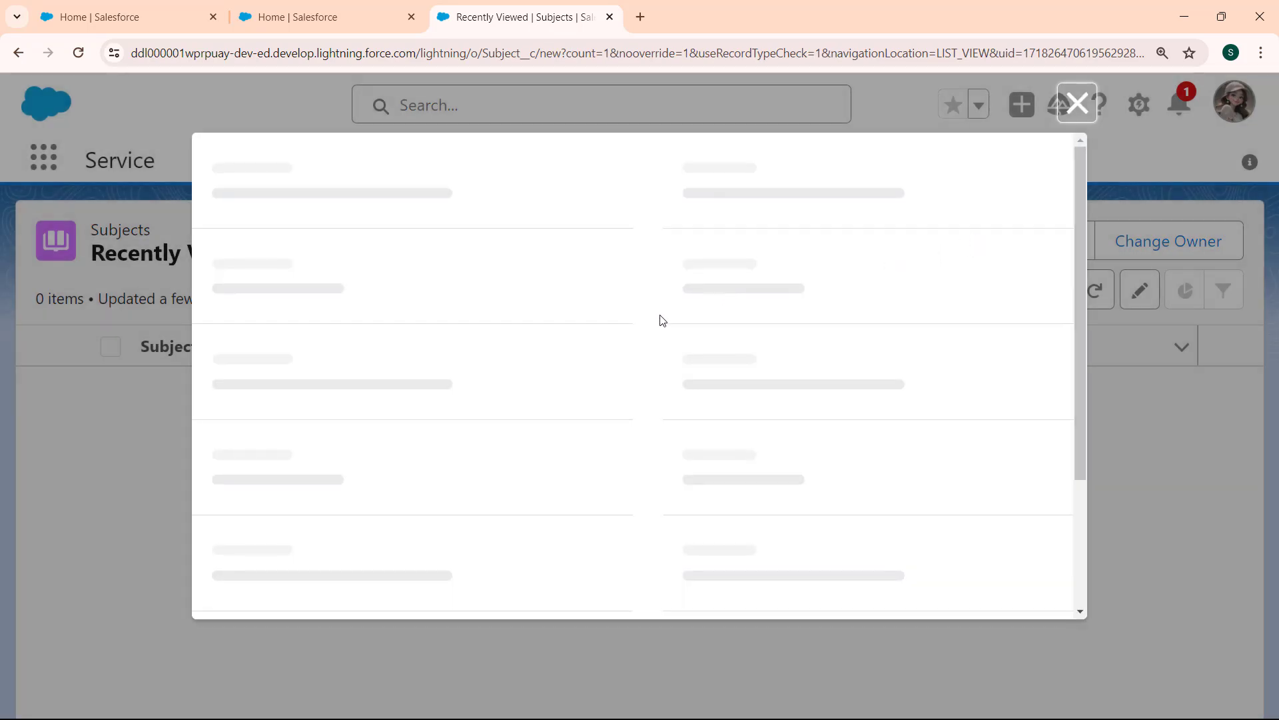